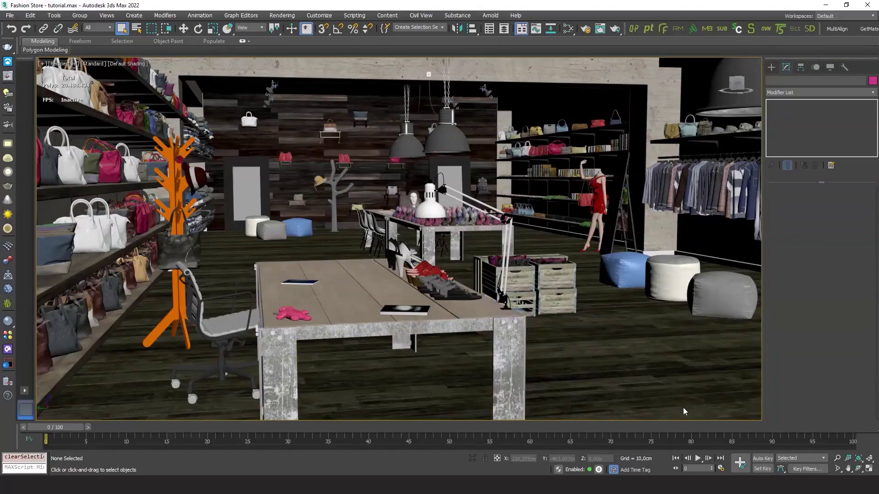
Inspect the central table, white handbag and left-shelf cushions, toggling mesh edges on and off
left_click(426, 301)
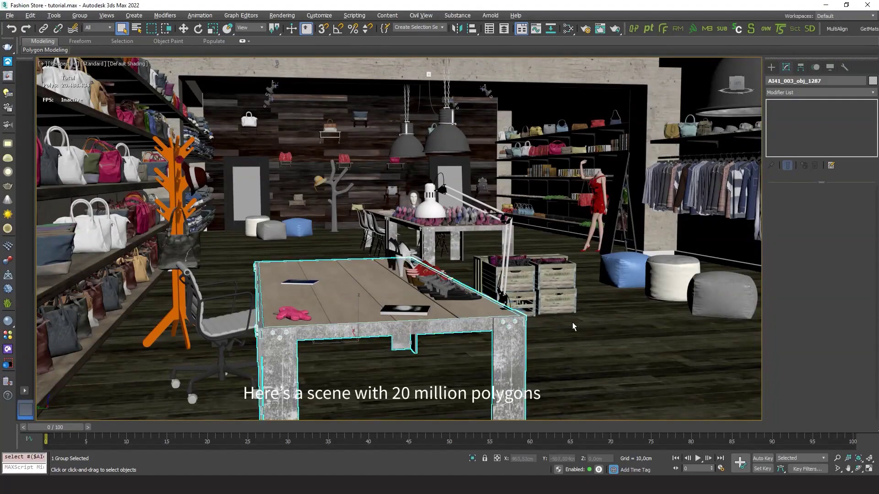
mouse_move(573, 322)
middle_mouse_down("alt")
mouse_move(571, 331)
mouse_move(553, 325)
mouse_move(586, 328)
mouse_move(531, 327)
middle_mouse_up("alt")
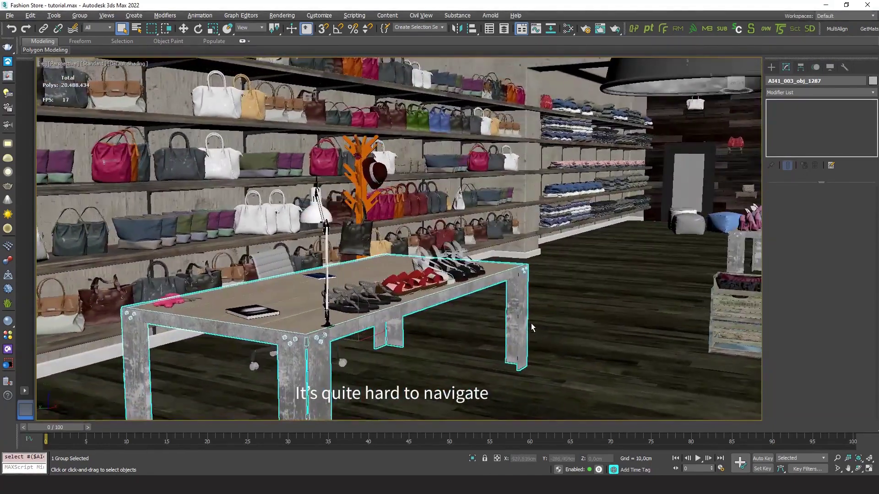
scroll(258, 222, "up", 4)
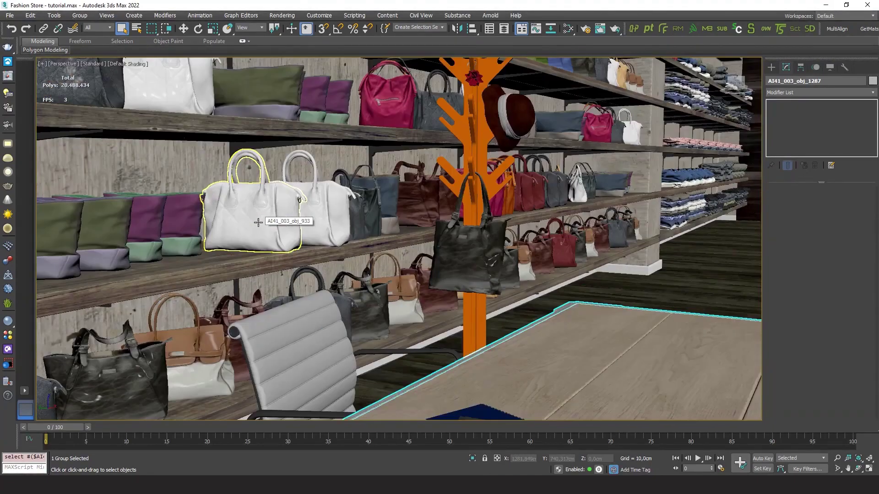
key("F4")
left_click(263, 215)
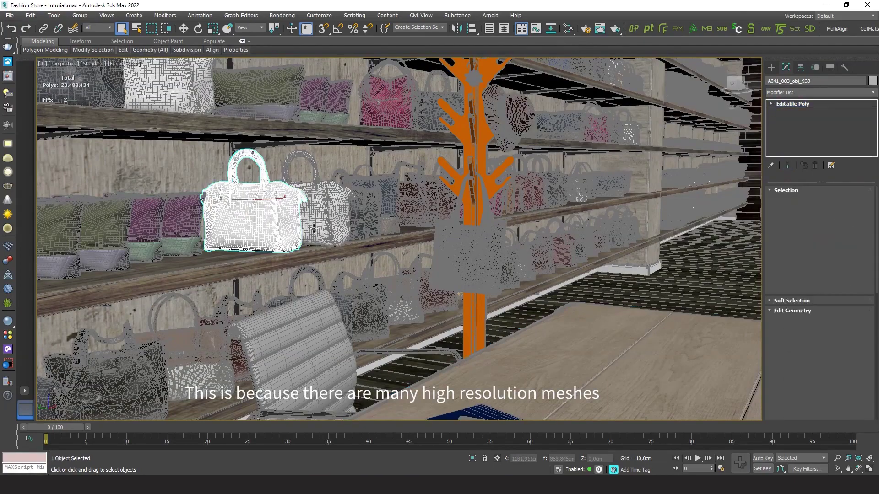
left_click(151, 224)
middle_click_drag(458, 263, 480, 262, "alt")
key("F4")
scroll(532, 258, "down", 5)
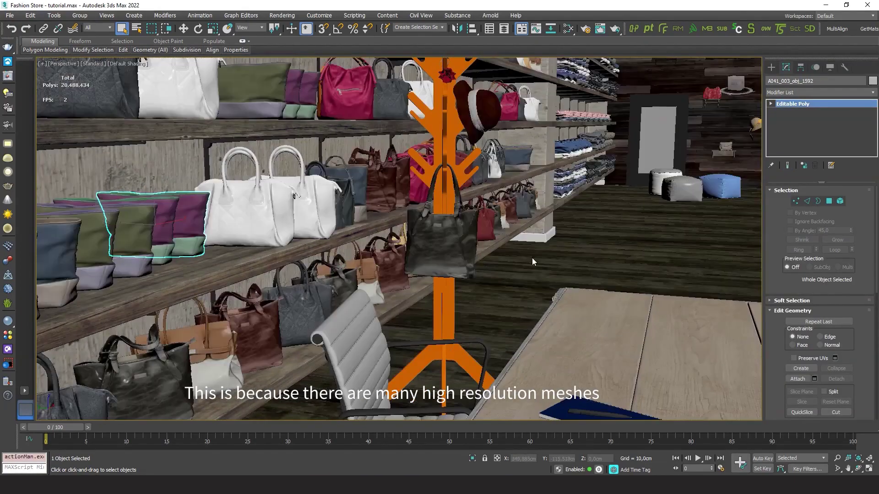
scroll(532, 257, "down", 5)
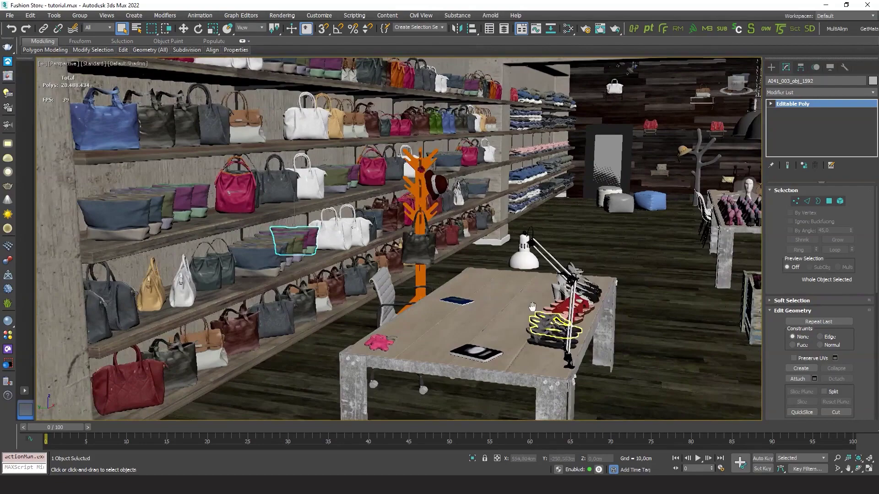
middle_click_drag(532, 306, 599, 298, "alt")
Inspect the back crate and the jacket and shirt rack with mesh edges shown
left_click(645, 324)
middle_click_drag(645, 324, 622, 238, "alt")
scroll(623, 237, "up", 5)
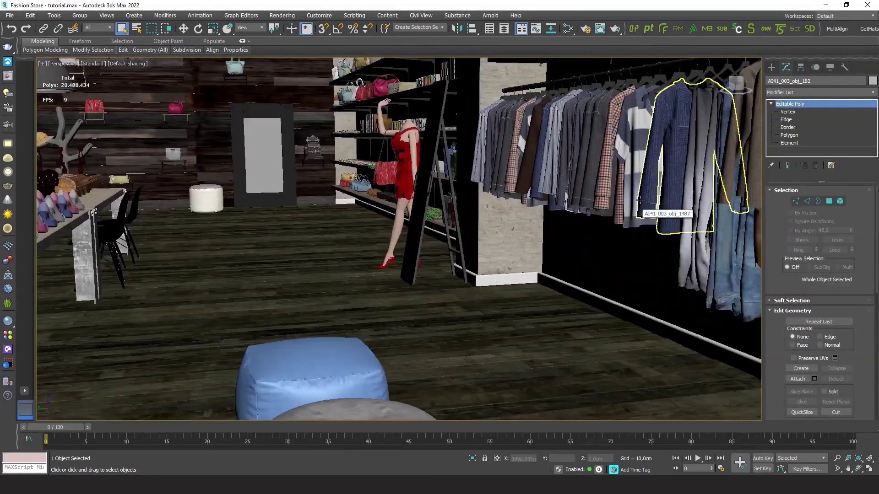
left_click(641, 202)
key("z")
scroll(535, 274, "down", 5)
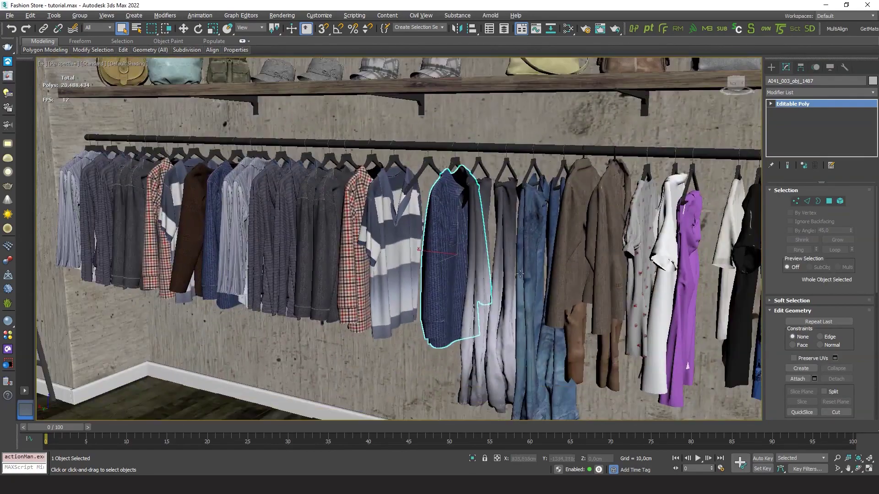
middle_click_drag(536, 273, 505, 307, "alt")
key("F4")
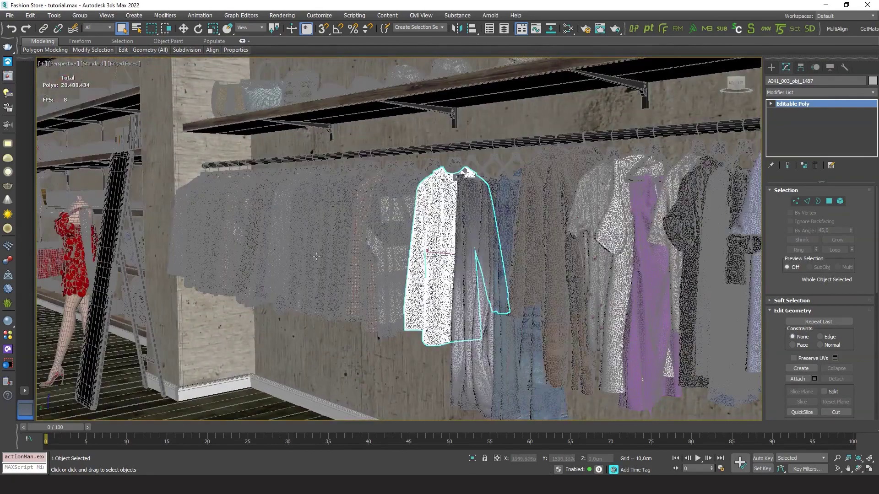
left_click_drag(316, 256, 286, 388, "ctrl")
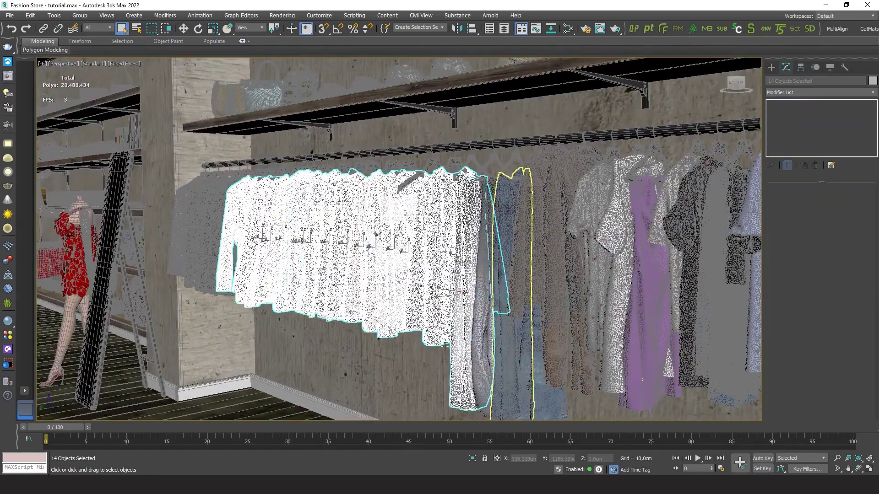
left_click(295, 378)
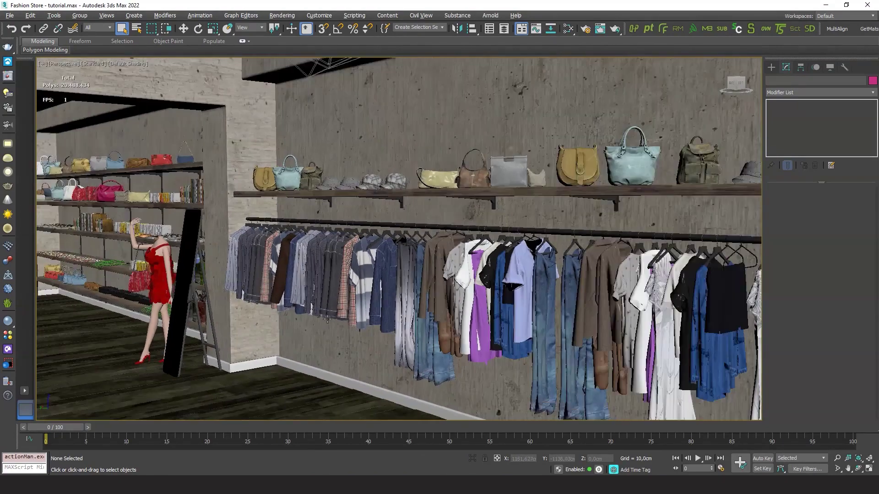
middle_click_drag(327, 319, 401, 284, "alt")
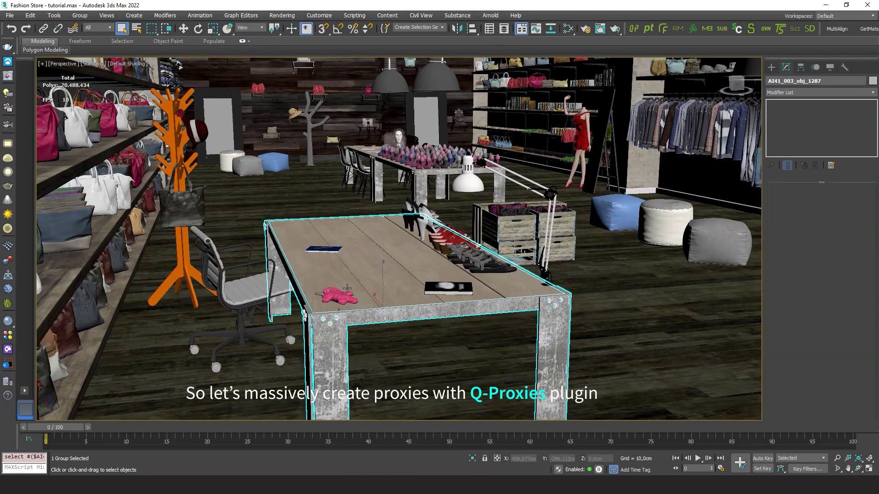
Set Q-Proxies to all geometry with minimum 5000 faces and 120 cm maximum object size
left_click(590, 249)
left_click(635, 28)
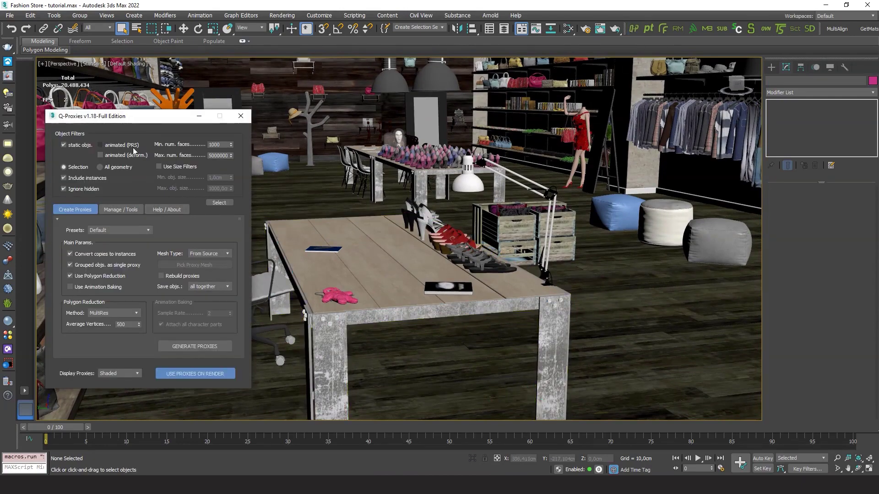
left_click_drag(140, 121, 140, 116)
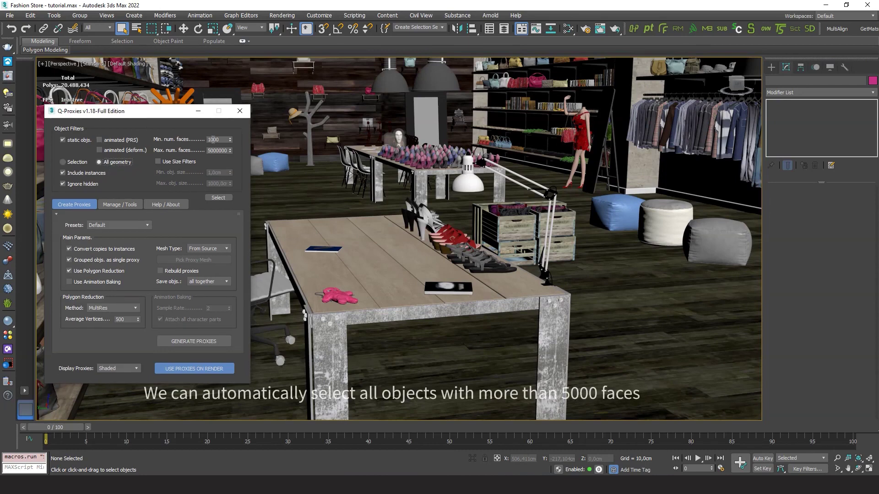
left_click(209, 140)
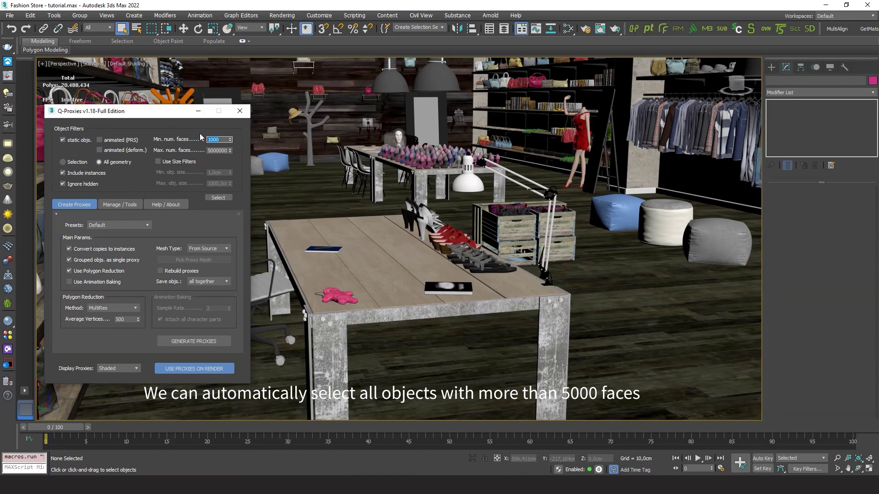
type("500")
key("Return")
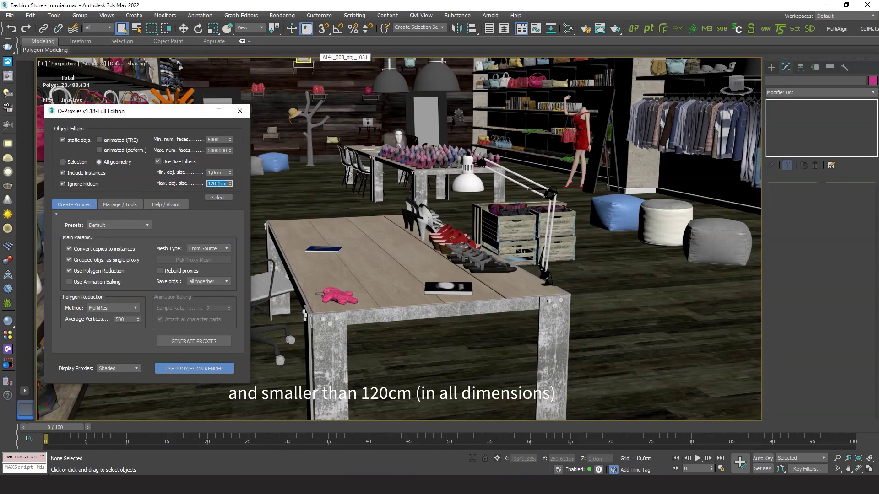
left_click(140, 184)
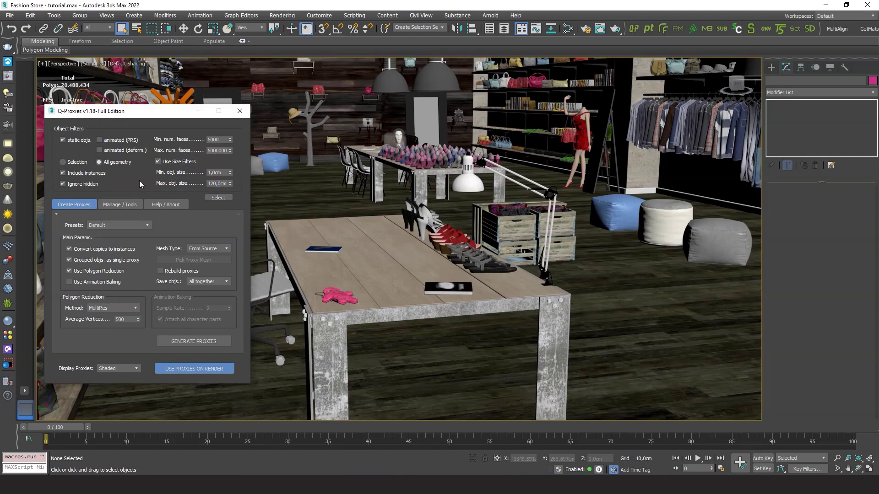
Select the 664 filter-matching objects and isolate them with Alt+Q
left_click(220, 199)
scroll(601, 258, "down", 3)
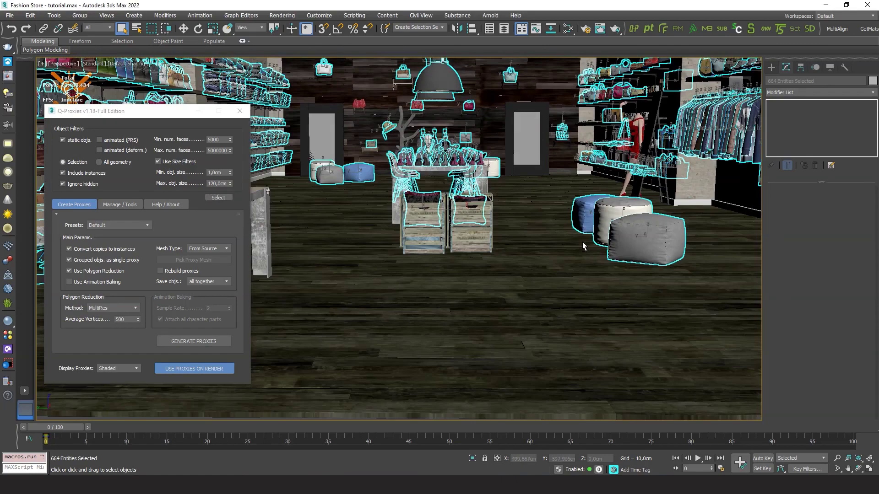
scroll(587, 248, "down", 2)
key("alt+q")
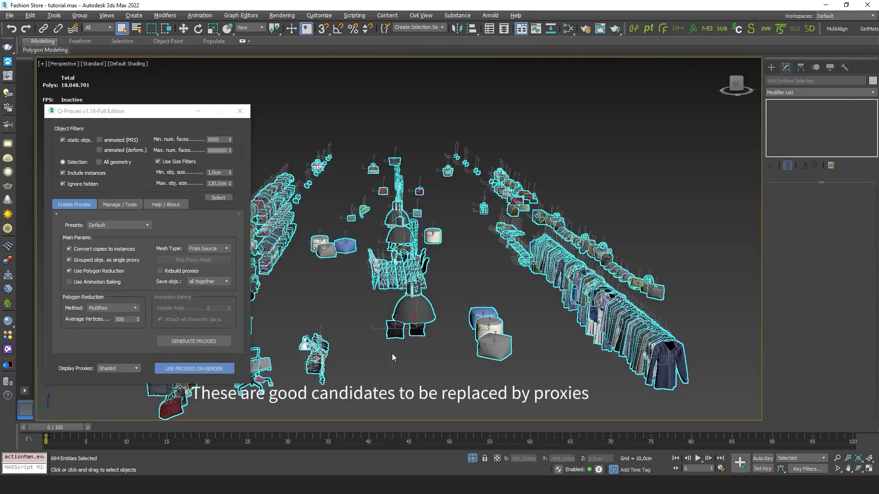
mouse_move(557, 259)
middle_mouse_down()
mouse_move(457, 358)
mouse_move(409, 345)
mouse_move(473, 348)
middle_mouse_up()
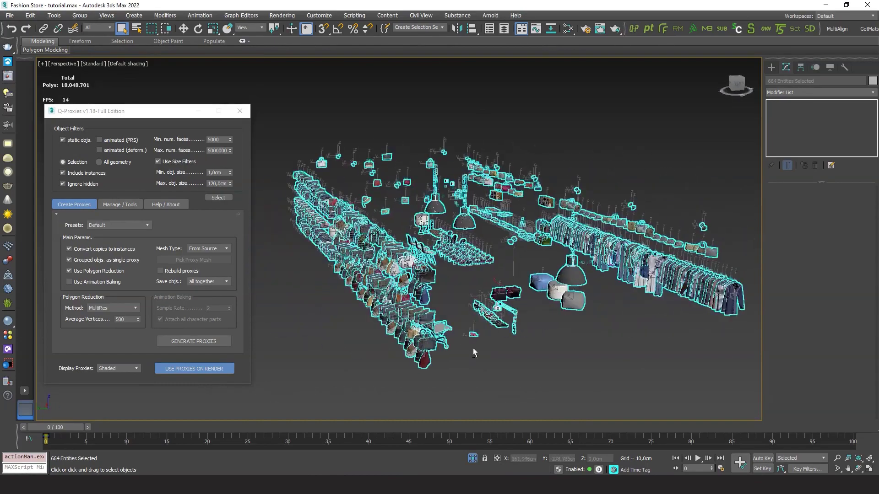
Clear the selection and zoom toward the office chair and desk lamp
left_click(539, 347)
mouse_move(540, 346)
middle_mouse_down("alt")
mouse_move(479, 342)
mouse_move(540, 343)
mouse_move(516, 343)
middle_mouse_up("alt")
scroll(319, 369, "up", 2)
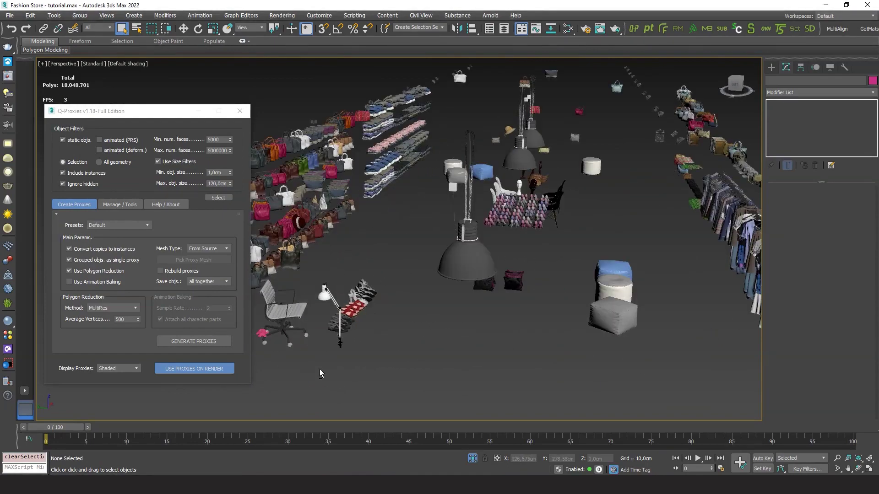
scroll(361, 364, "up", 5)
middle_click_drag(382, 362, 390, 368)
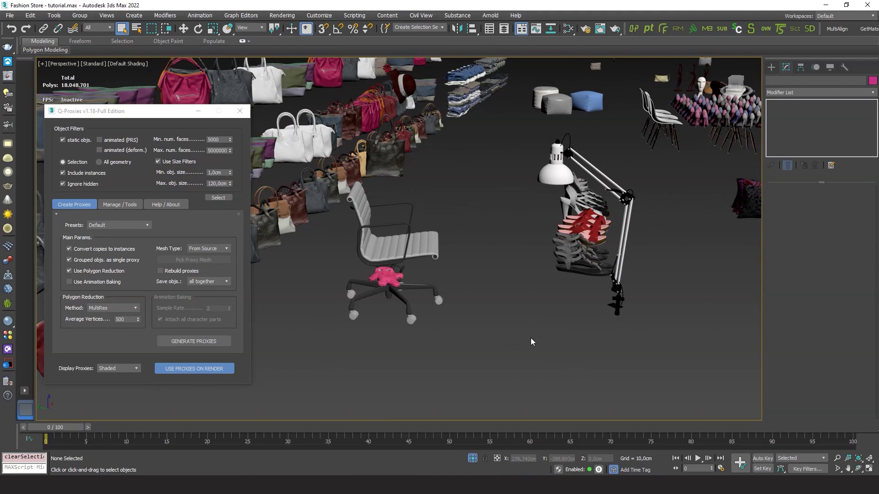
Select everything except the desk lamp, shoes, office chair and main objects, then end isolation
key("ctrl+a")
left_click_drag(527, 328, 629, 210, "alt")
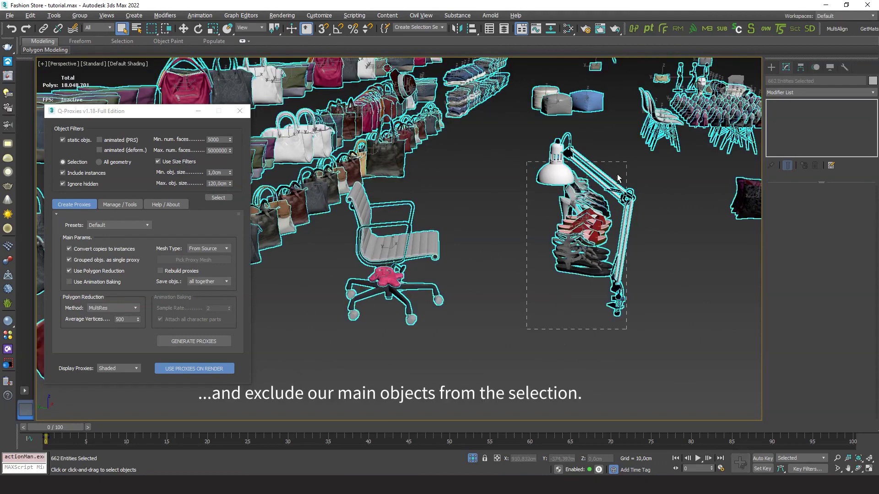
left_click_drag(618, 177, 626, 163, "alt")
left_click_drag(346, 336, 451, 183, "alt")
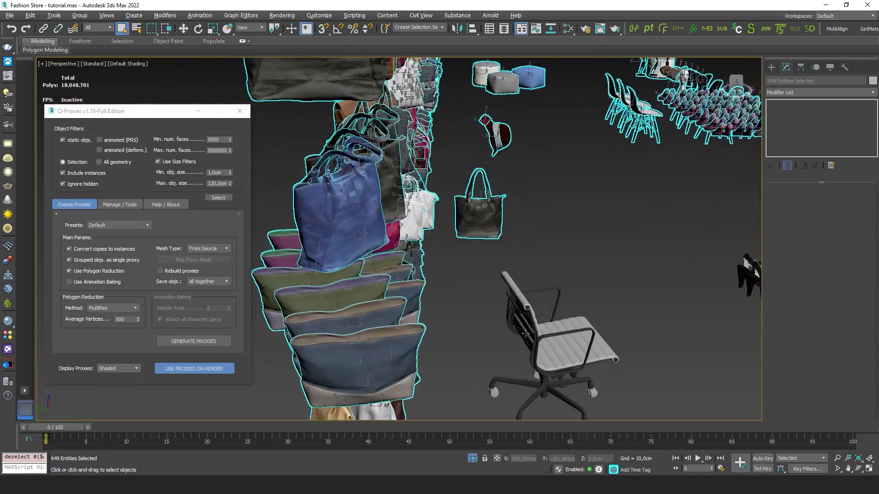
key("shift+z")
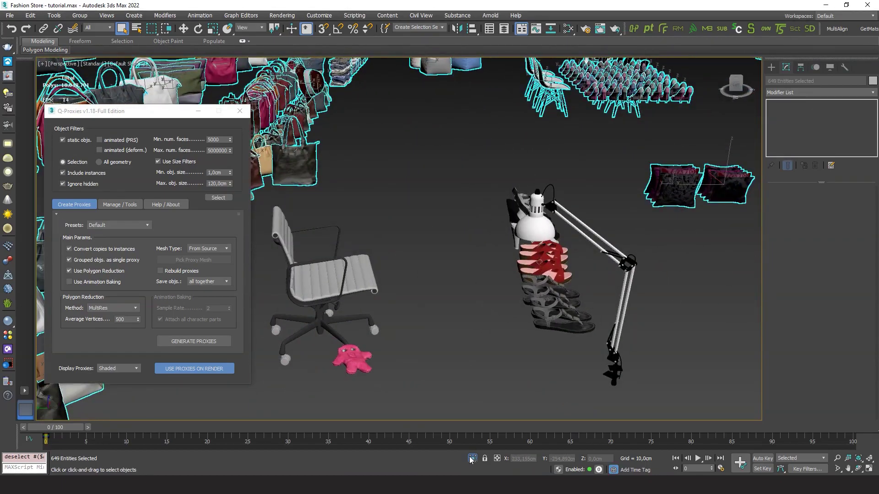
left_click(473, 461)
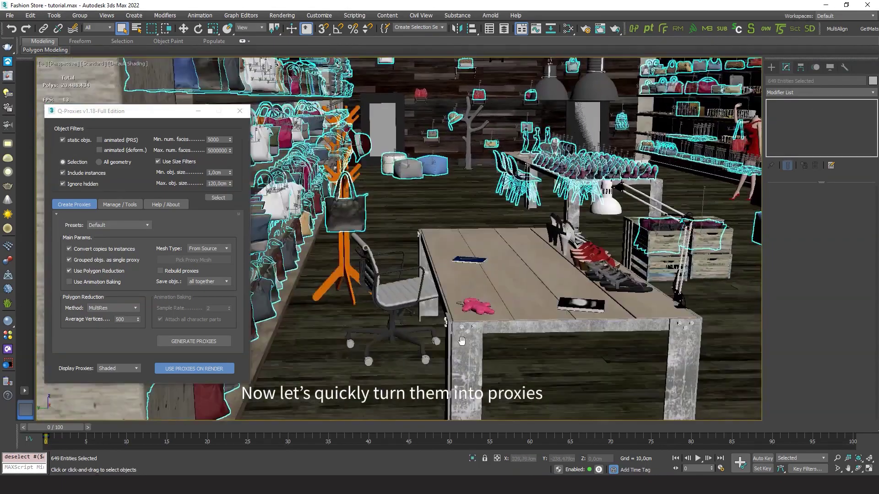
middle_click_drag(462, 341, 435, 337)
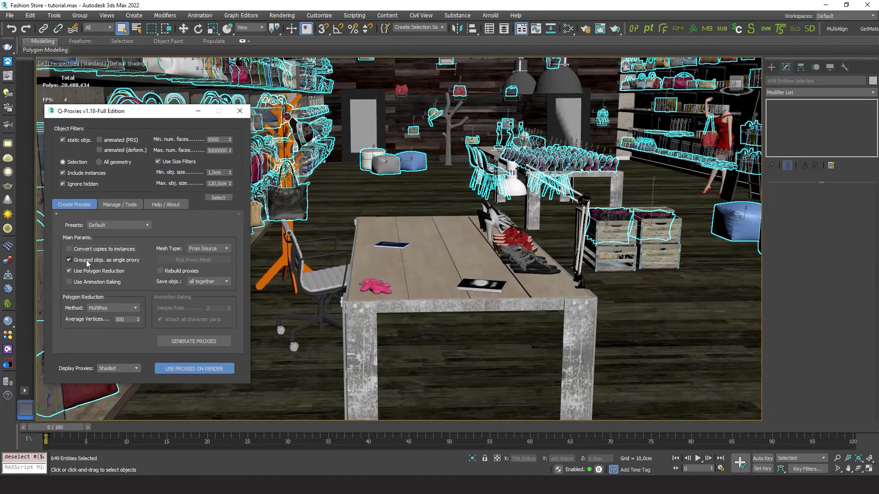
Generate convex-hull proxies for the selected objects, accepting the face-count warning
left_click(213, 249)
left_click(201, 263)
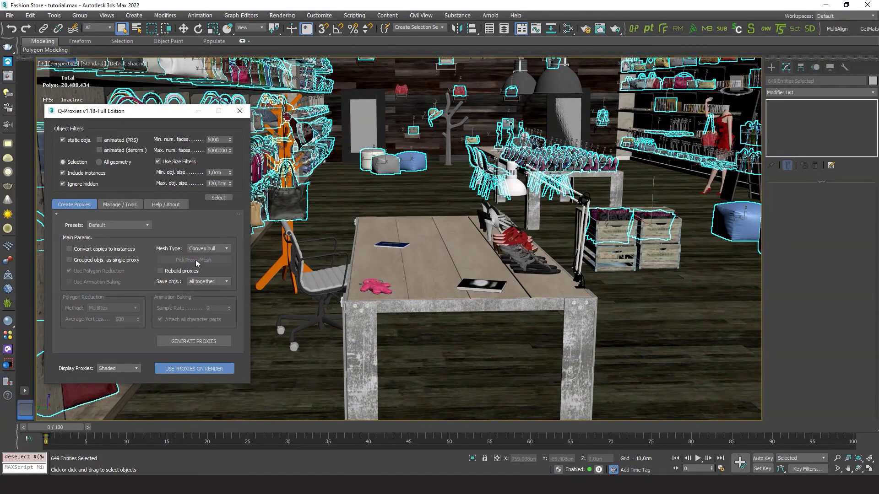
left_click(192, 341)
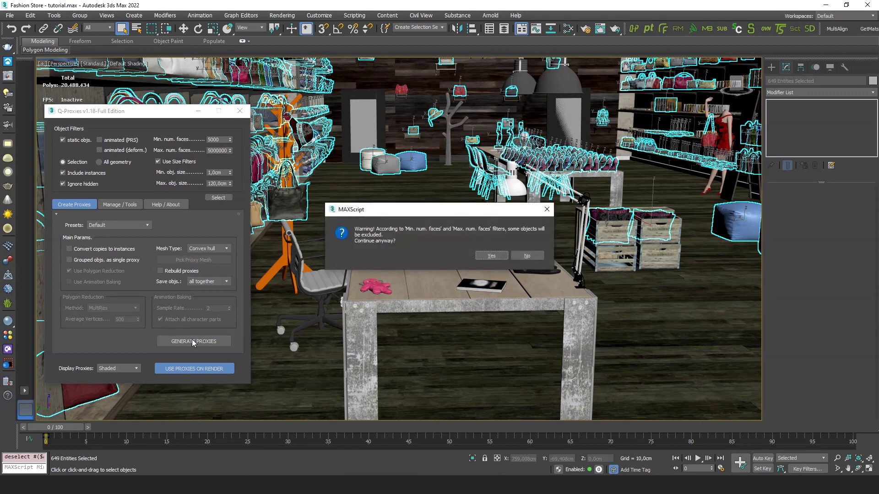
left_click(491, 256)
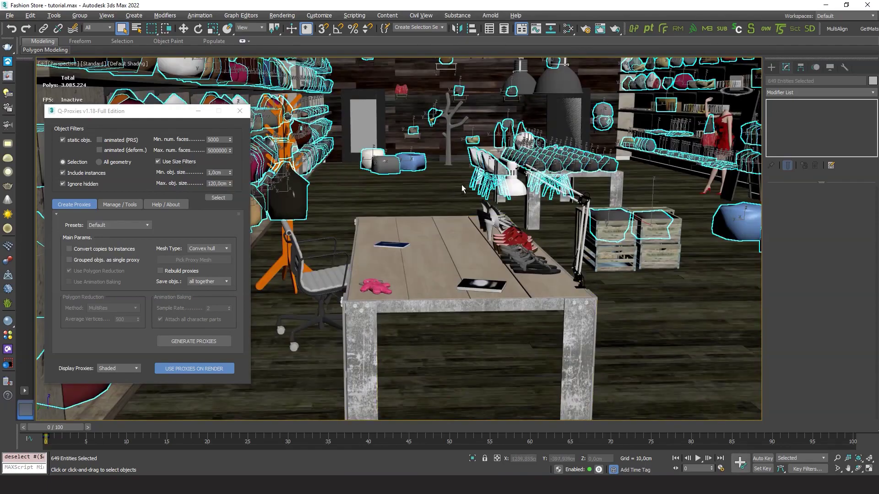
middle_click_drag(462, 188, 499, 255, "alt")
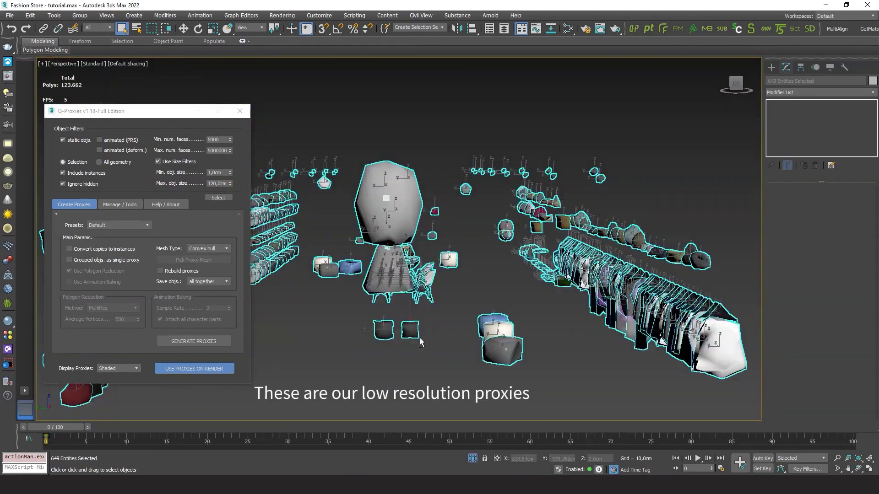
Orbit and pan around the low-poly proxy hulls with Edged Faces turned on
mouse_move(395, 300)
middle_mouse_down()
mouse_move(457, 289)
mouse_move(425, 306)
mouse_move(513, 340)
middle_mouse_up()
scroll(425, 306, "down", 5)
key("F4")
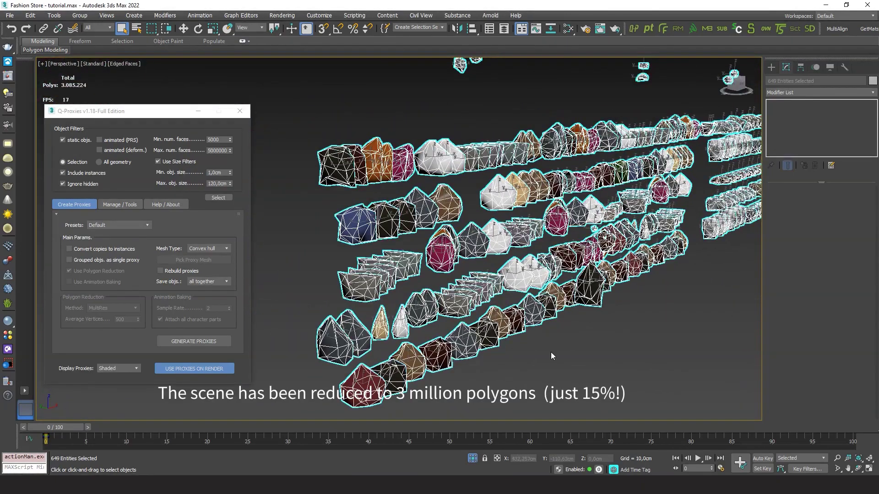
scroll(517, 346, "up", 2)
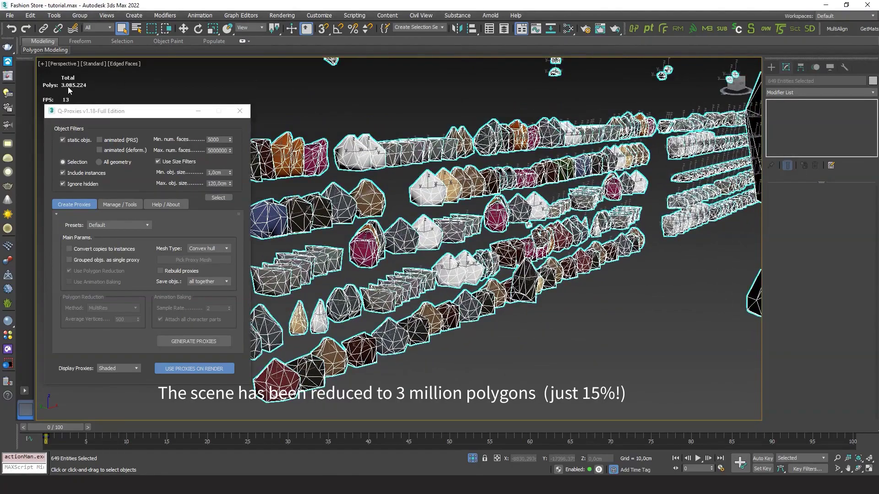
mouse_move(682, 343)
middle_mouse_down("alt")
mouse_move(585, 325)
mouse_move(511, 274)
mouse_move(545, 286)
mouse_move(526, 275)
mouse_move(503, 279)
mouse_move(513, 270)
mouse_move(494, 275)
mouse_move(435, 326)
mouse_move(434, 274)
mouse_move(494, 261)
middle_mouse_up("alt")
scroll(433, 332, "down", 5)
scroll(434, 274, "up", 5)
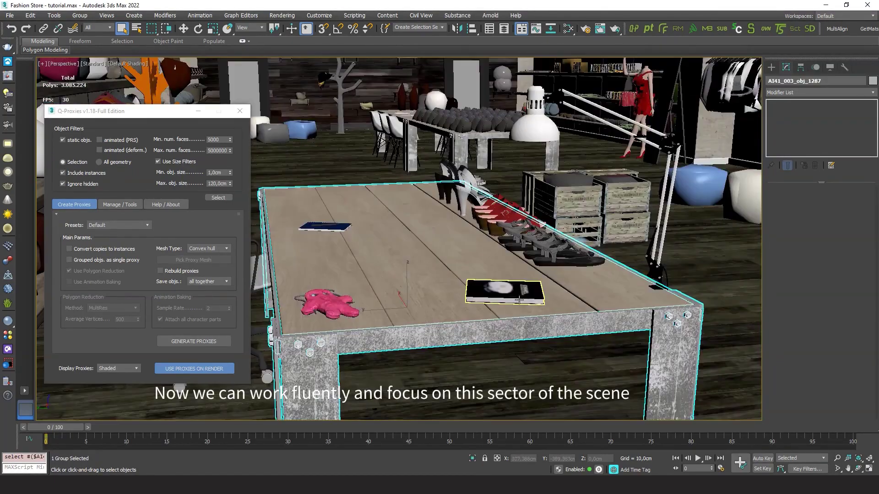
Select the table's sandal and zoom in close with Edged Faces showing its full mesh
left_click(568, 249)
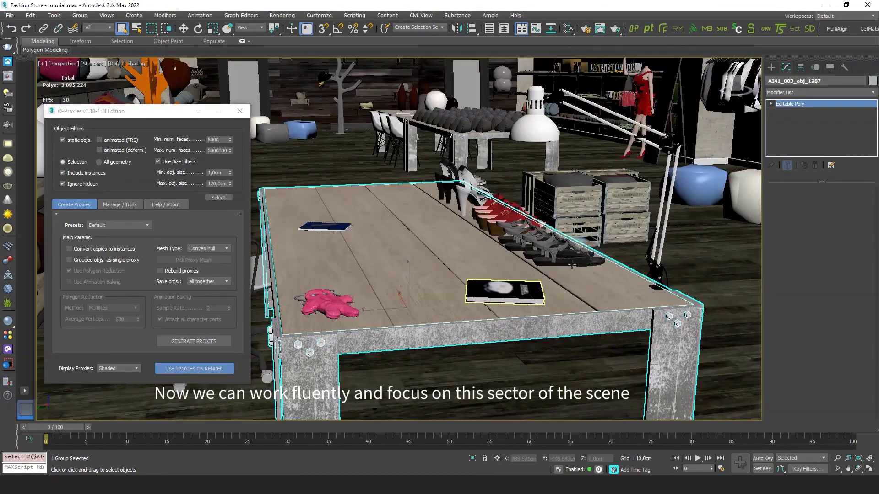
scroll(574, 251, "up", 3)
mouse_move(573, 251)
middle_mouse_down("alt")
mouse_move(562, 282)
mouse_move(605, 262)
mouse_move(609, 275)
middle_mouse_up("alt")
key("F4")
scroll(605, 261, "up", 5)
scroll(605, 262, "down", 5)
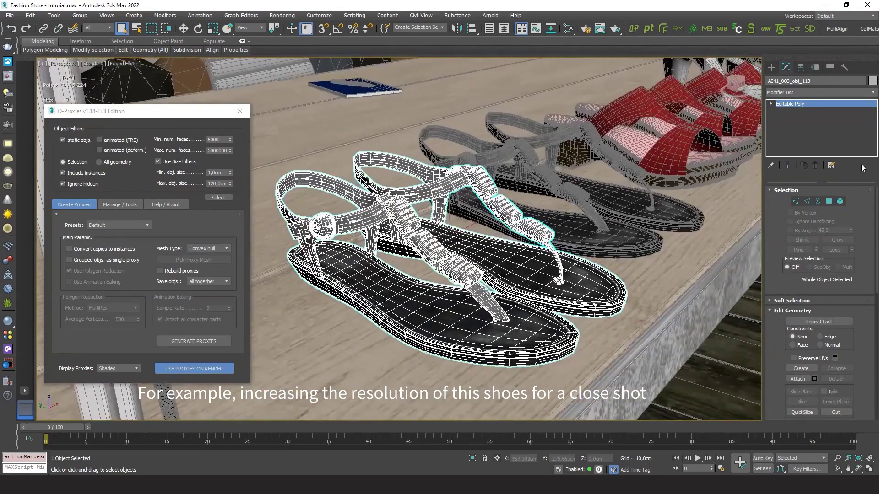
left_click(873, 92)
Add a TurboSmooth modifier to the front sandal and hide the mesh edges
key("Down")
key("Down")
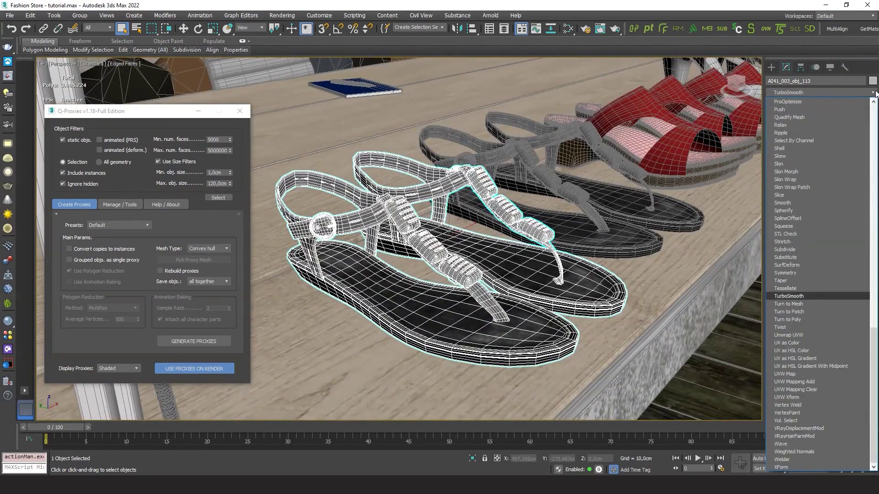
key("Return")
key("F4")
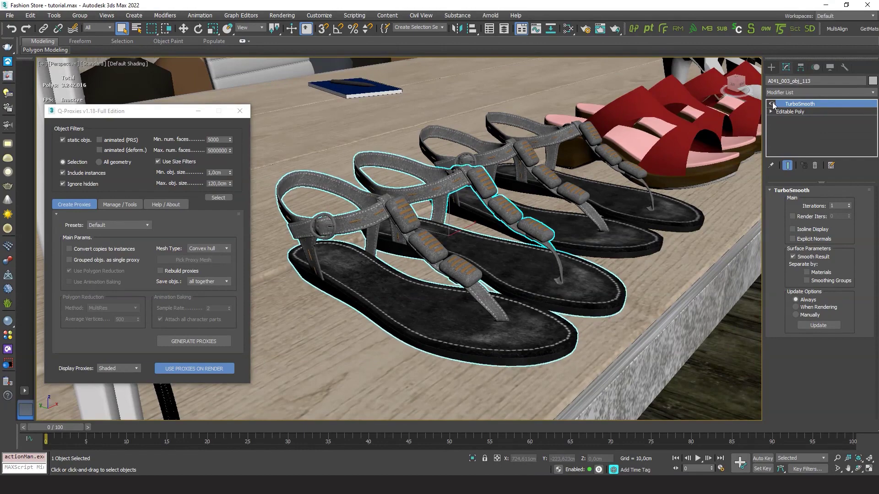
scroll(657, 224, "up", 5)
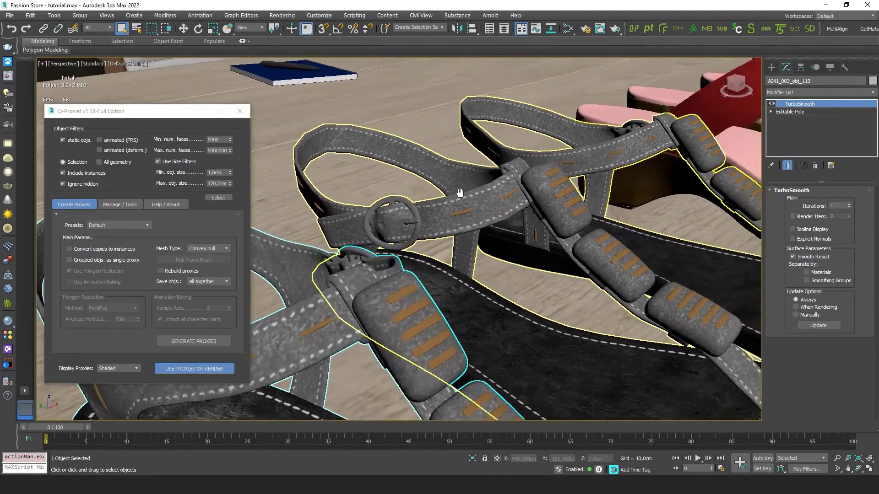
scroll(454, 273, "down", 3)
middle_click_drag(454, 274, 517, 241)
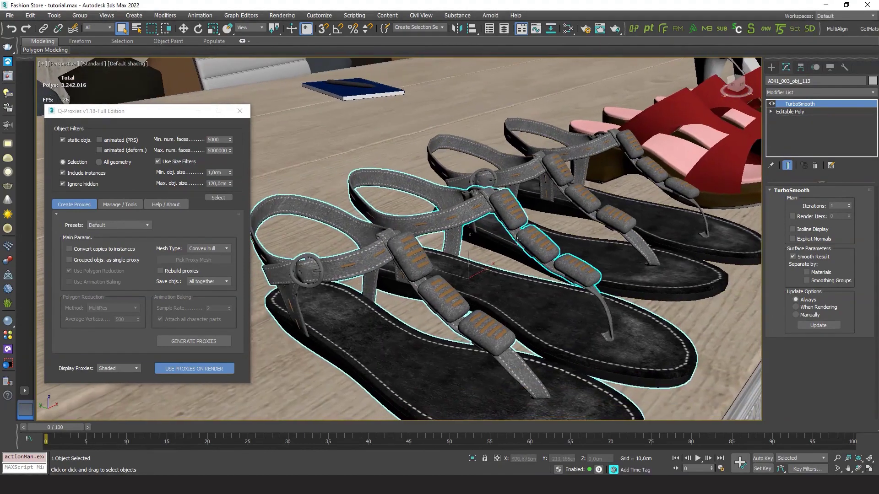
Shift-drag a clone of the smoothed sandal into the back sandal's position
left_click(644, 259)
left_click(575, 310)
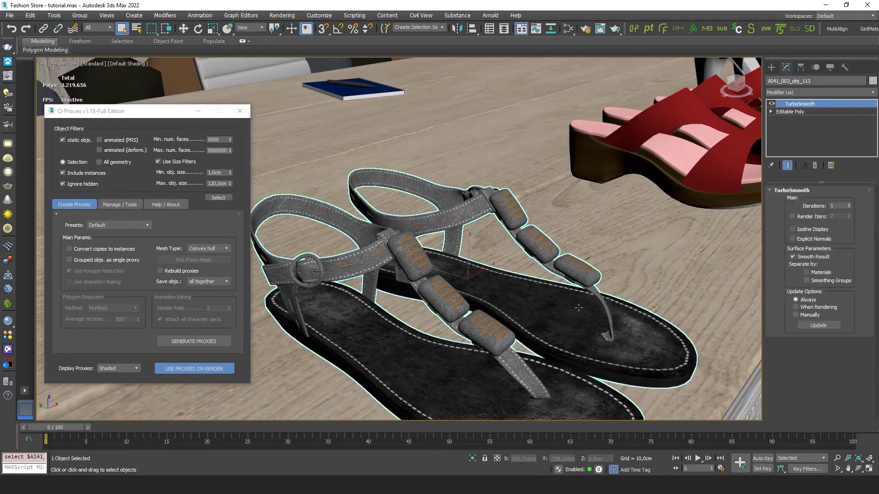
key("w")
left_click_drag(478, 276, 647, 188)
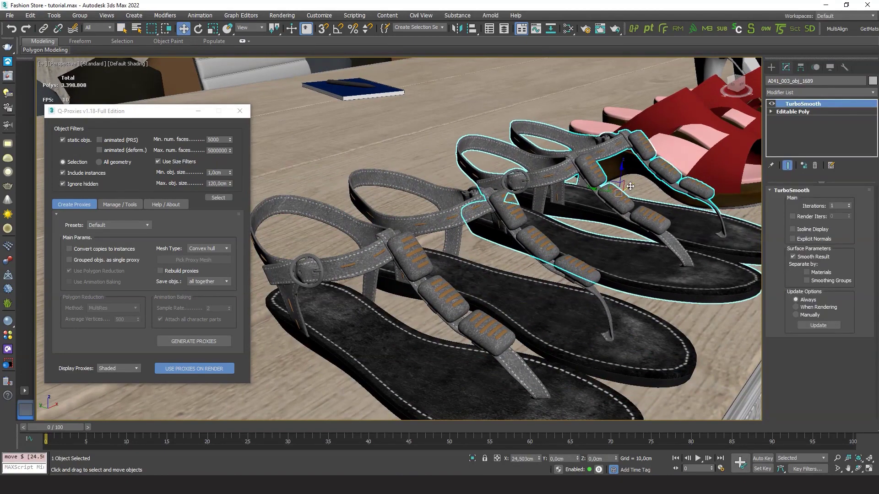
left_click(441, 282)
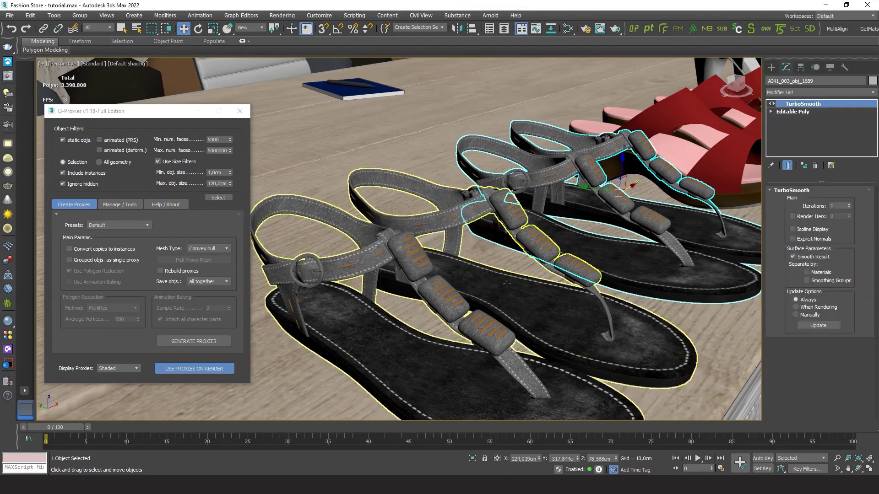
mouse_move(442, 286)
middle_mouse_down("alt")
mouse_move(537, 290)
mouse_move(602, 234)
mouse_move(535, 401)
middle_mouse_up("alt")
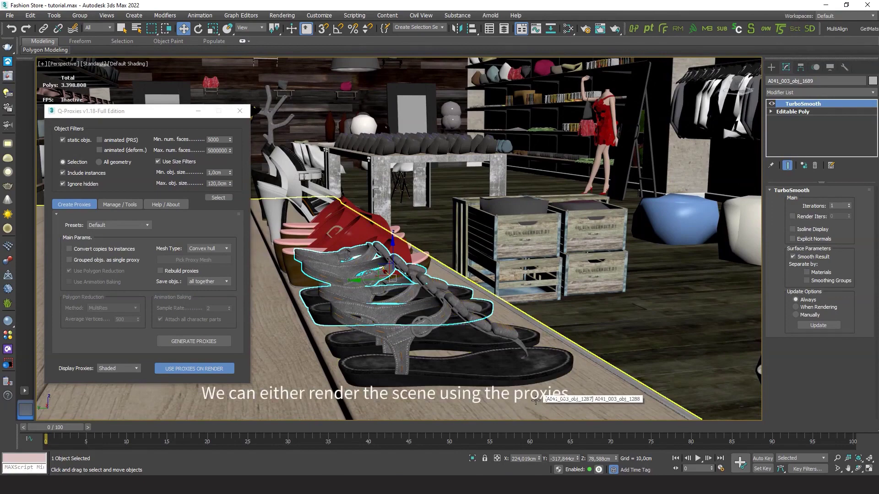
Deselect the sandal and pull back to a wide view of the whole store
left_click(630, 336)
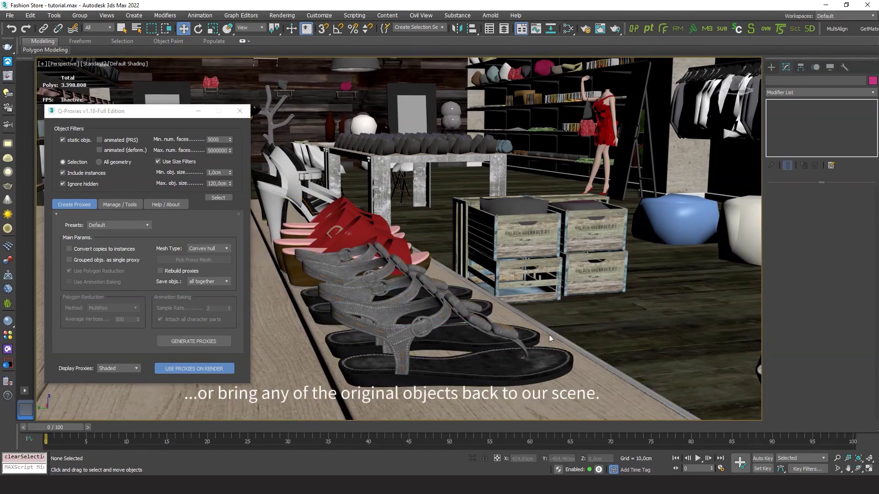
middle_click_drag(553, 275, 581, 293, "alt")
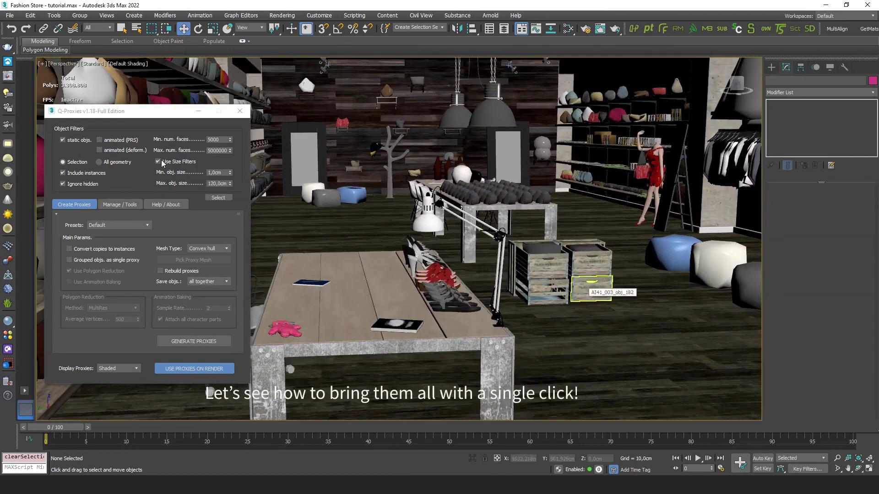
left_click(116, 206)
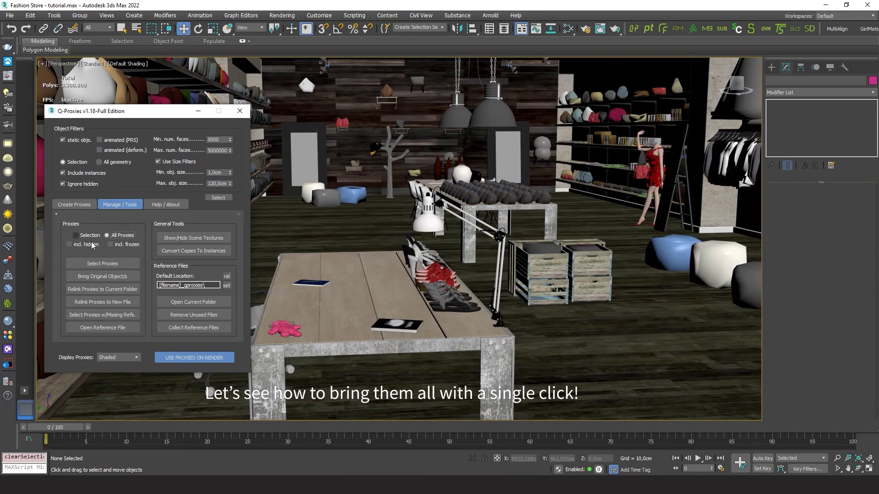
Bring back the original objects for all proxies, restoring the 20,802,018-polygon store
left_click(108, 276)
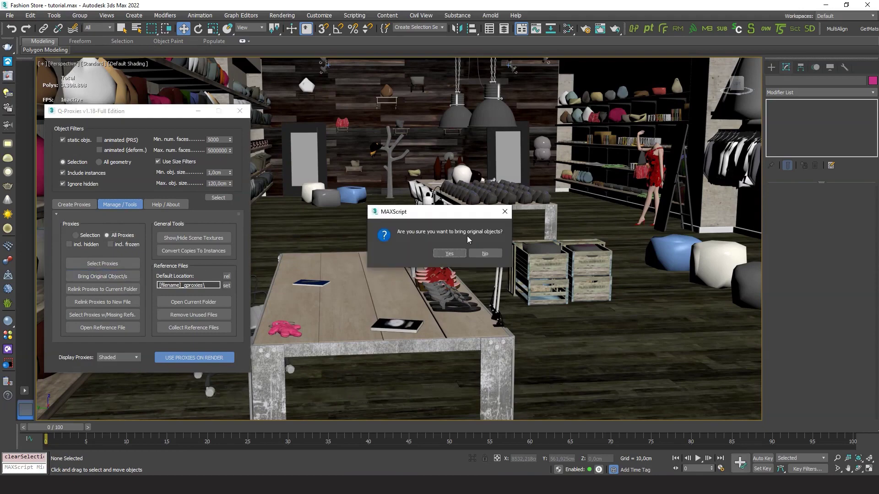
left_click(449, 253)
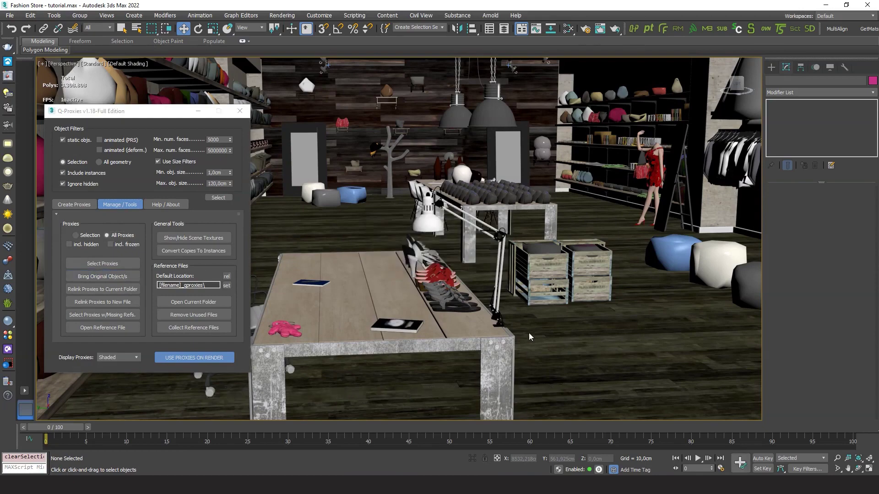
middle_click_drag(547, 320, 511, 253, "alt")
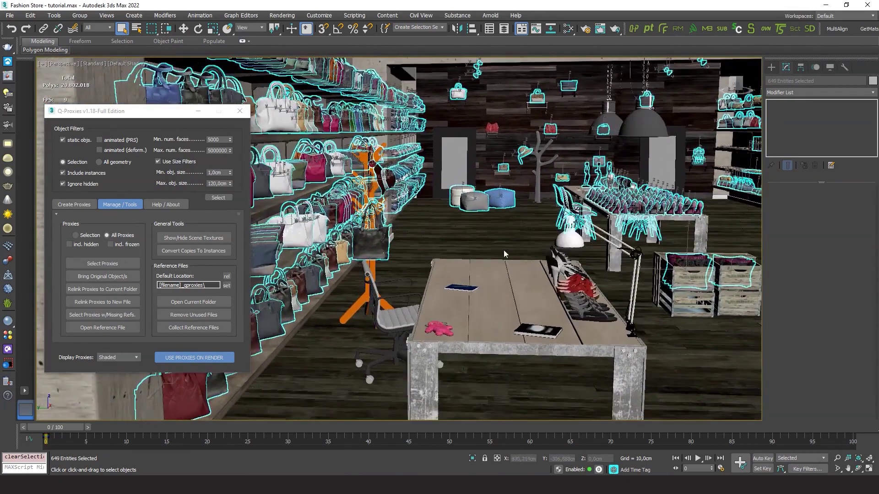
left_click(694, 361)
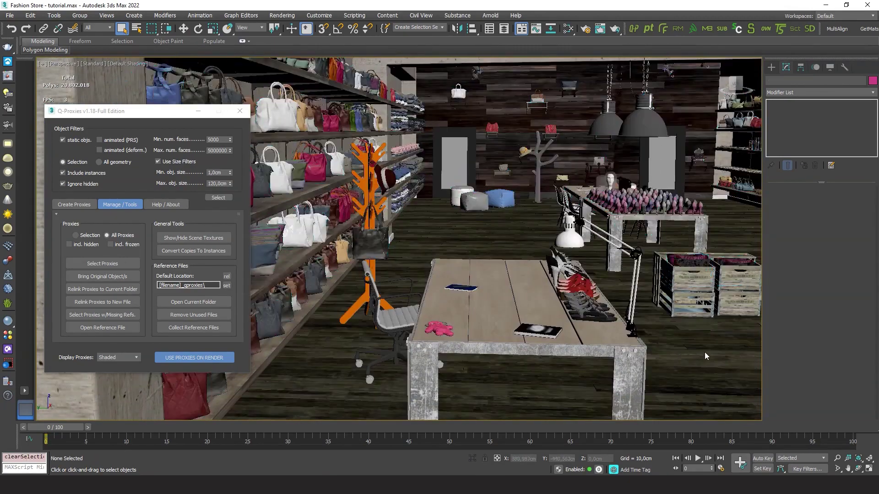
mouse_move(693, 361)
middle_mouse_down("alt")
mouse_move(654, 309)
mouse_move(475, 262)
mouse_move(699, 201)
middle_mouse_up("alt")
left_click(654, 310)
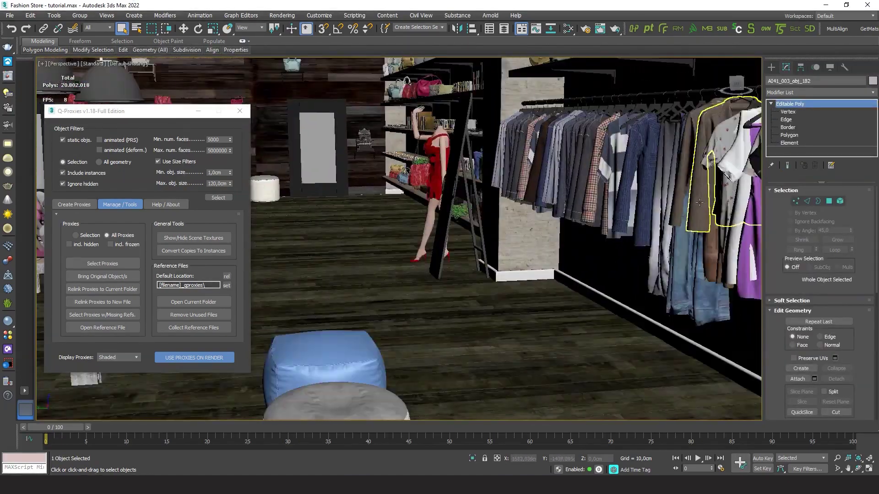
left_click(677, 295)
middle_click_drag(678, 295, 588, 306, "alt")
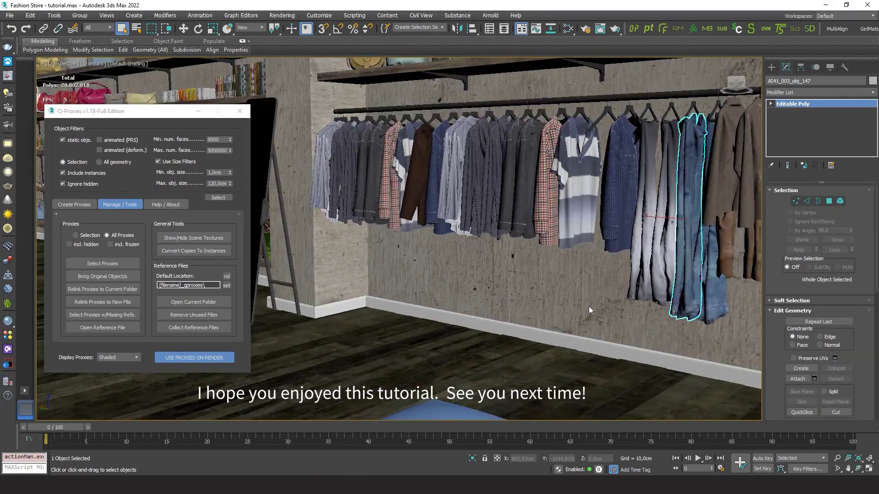
mouse_move(476, 326)
middle_mouse_down("alt")
mouse_move(432, 364)
mouse_move(640, 372)
middle_mouse_up("alt")
left_click(432, 364)
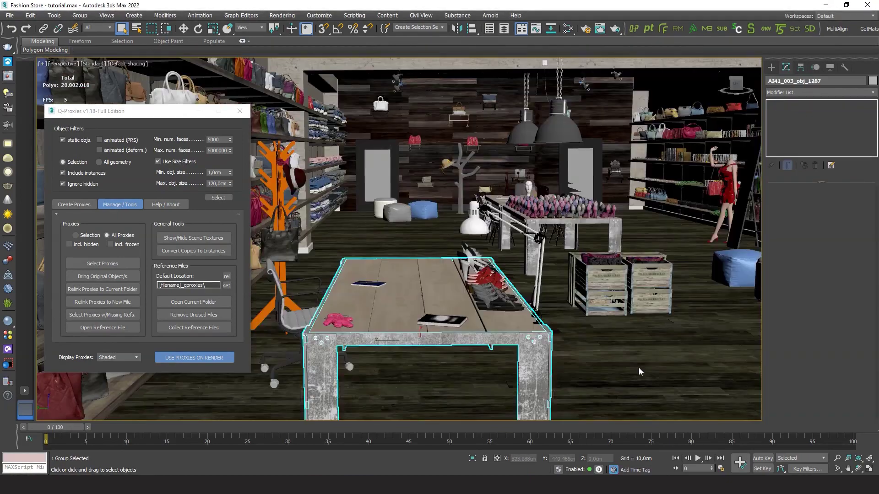
left_click(640, 372)
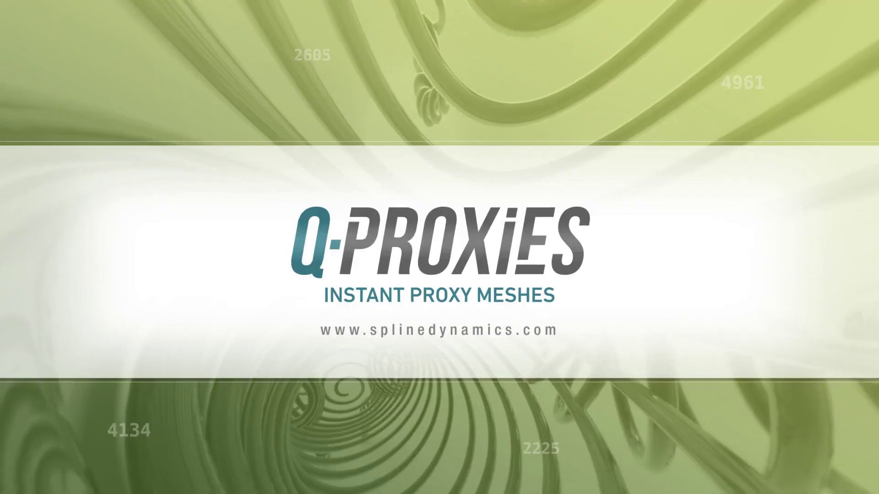